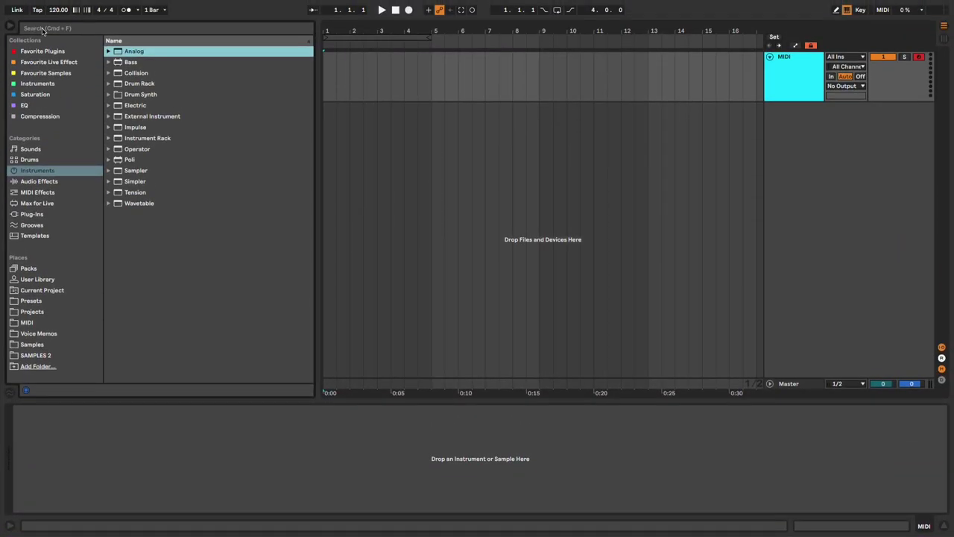
# - Search 'grand piano' and load the Grand Piano preset from the Piano & Keys presets
pyautogui.click(42, 29)
pyautogui.write('grand piano')
pyautogui.click(109, 61)
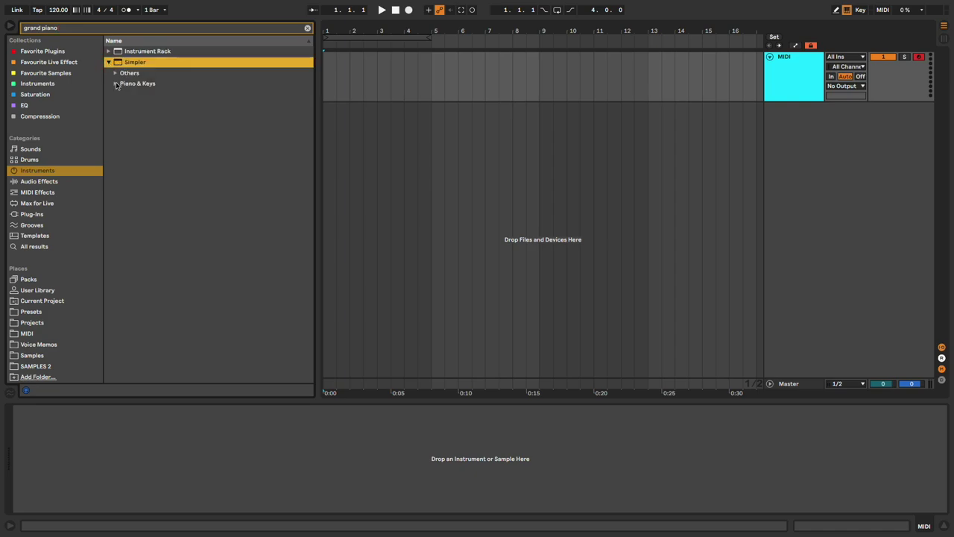
pyautogui.click(116, 83)
pyautogui.doubleClick(171, 109)
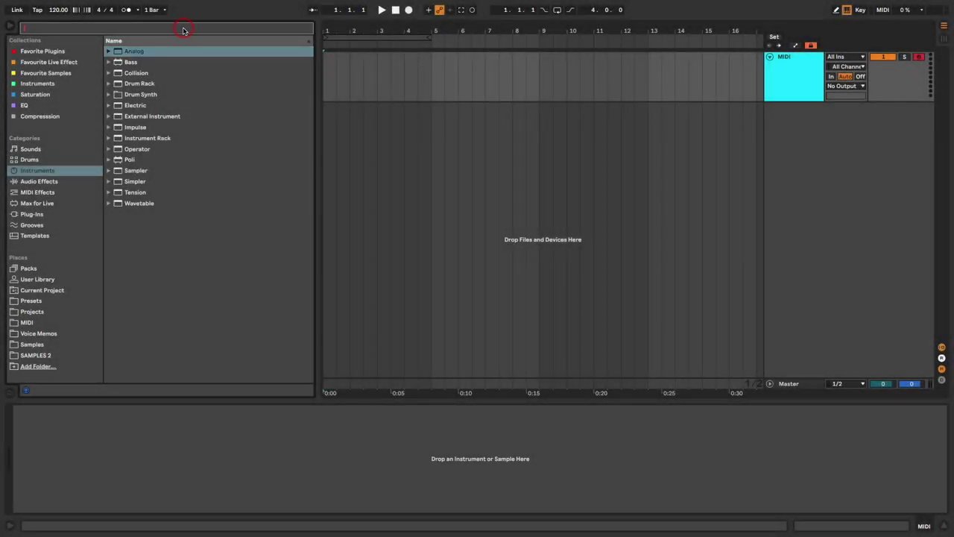
# - Search 'upright piano' and load the Upright Piano preset from Sampler onto the MIDI track
pyautogui.write('upright piano')
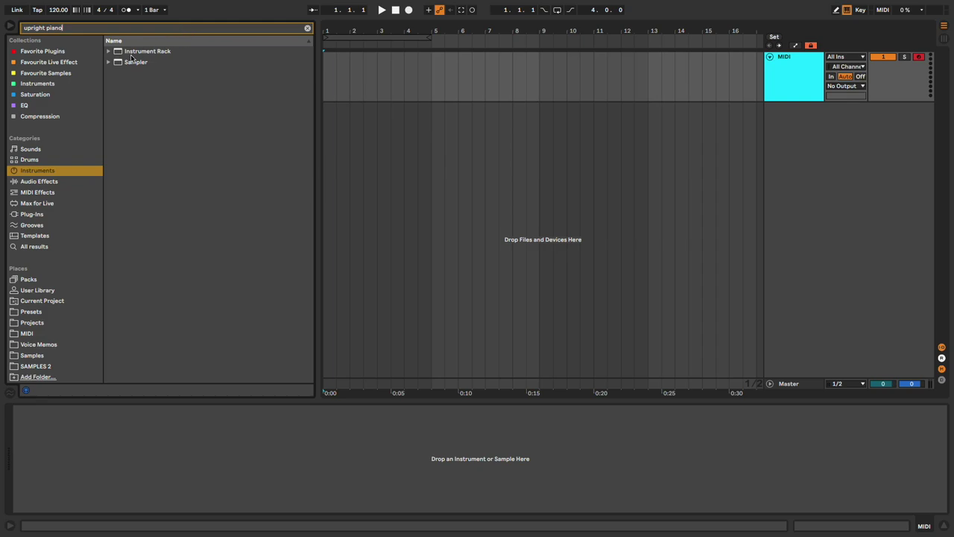
pyautogui.click(108, 62)
pyautogui.doubleClick(138, 83)
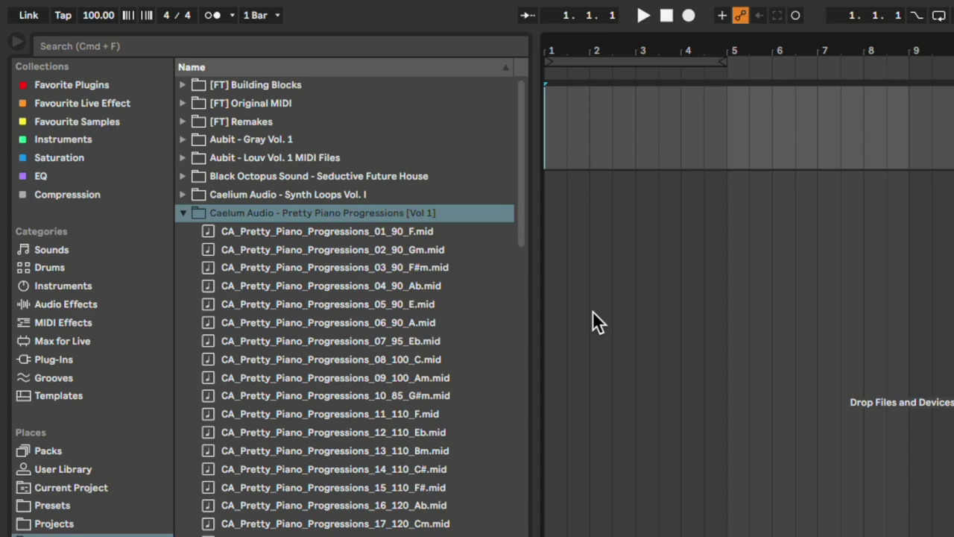
# - Drag CA_Pretty_Piano_Progressions_06_90_A.mid onto the start of the Upright Piano track
pyautogui.moveTo(435, 322); pyautogui.dragTo(548, 154)
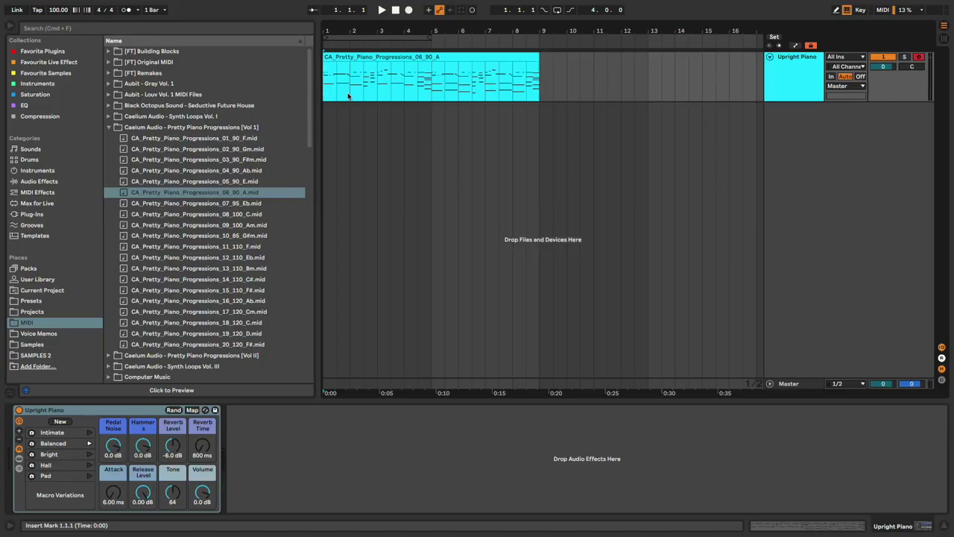
# - Open the piano progression clip for editing and scroll through its notes
pyautogui.click(432, 75)
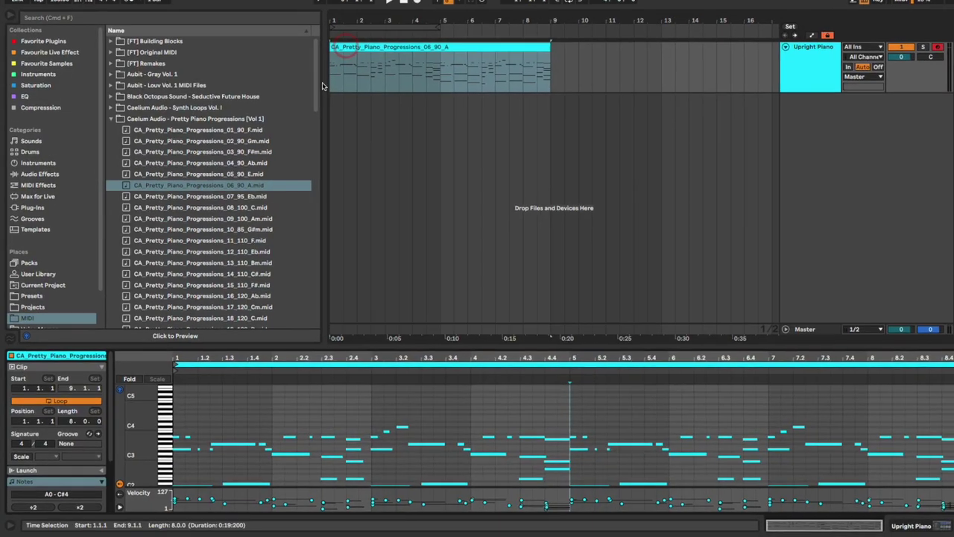
pyautogui.scroll(-5, 239, 447)
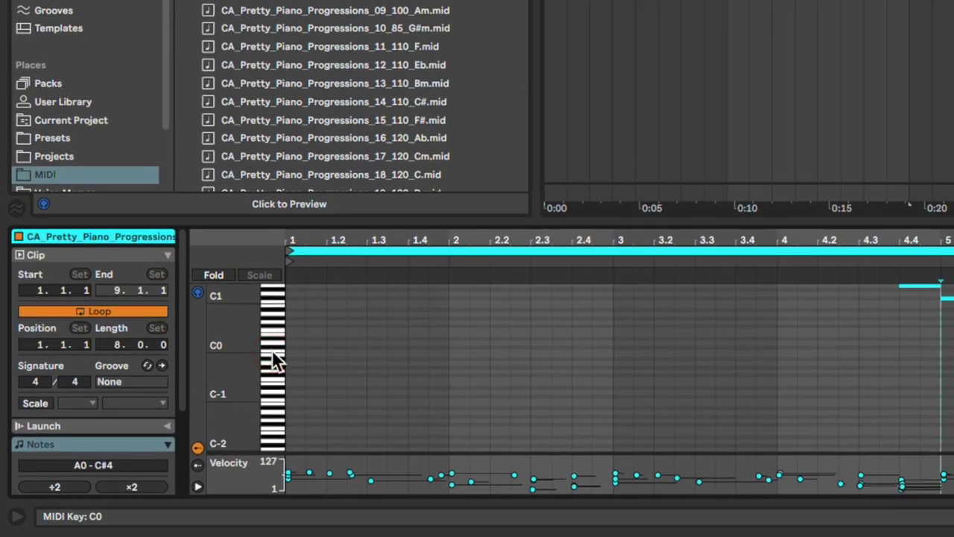
pyautogui.scroll(15, 271, 349)
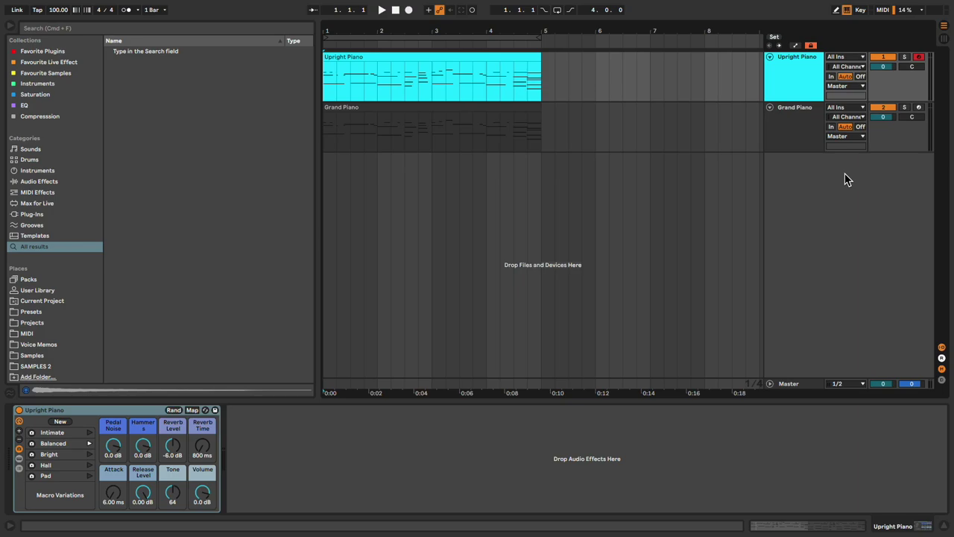
pyautogui.click(906, 58)
pyautogui.press('space')
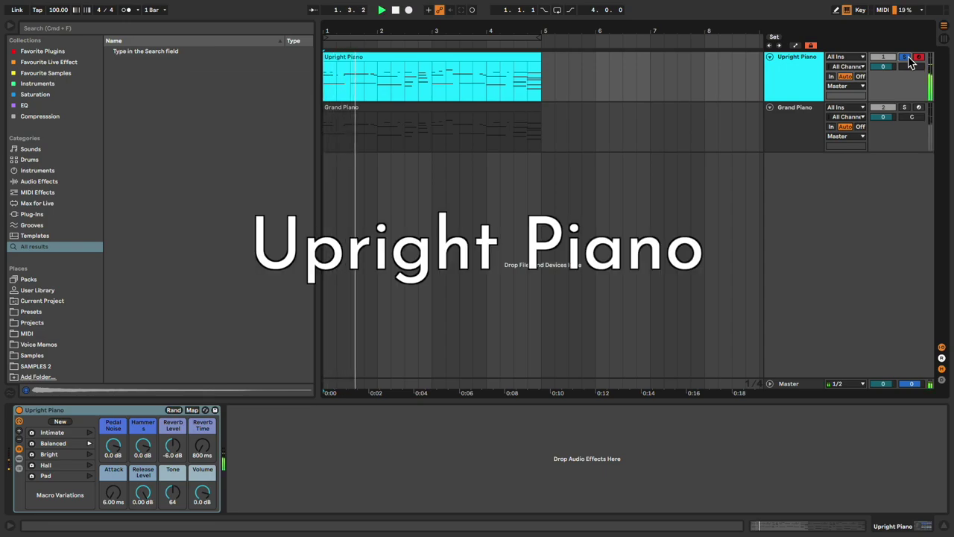
pyautogui.click(904, 108)
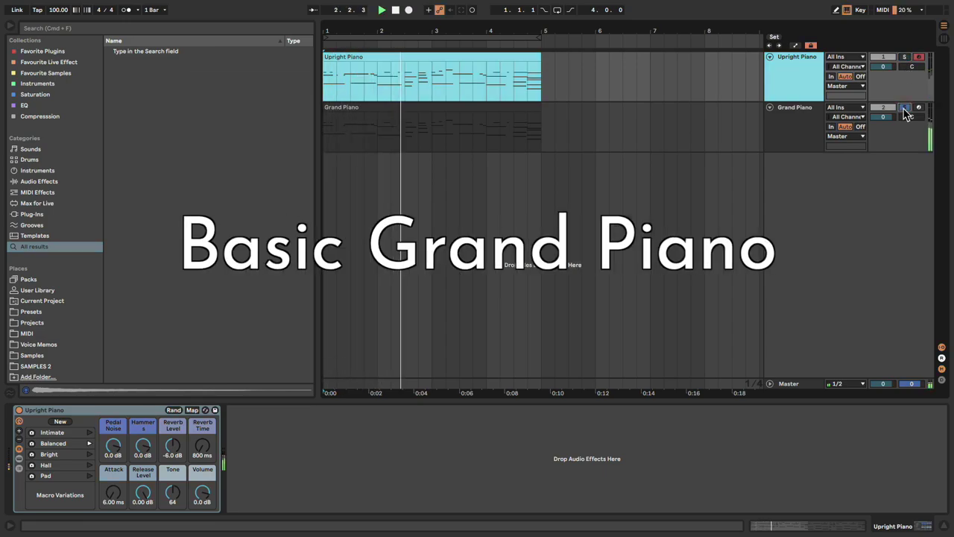
pyautogui.click(904, 58)
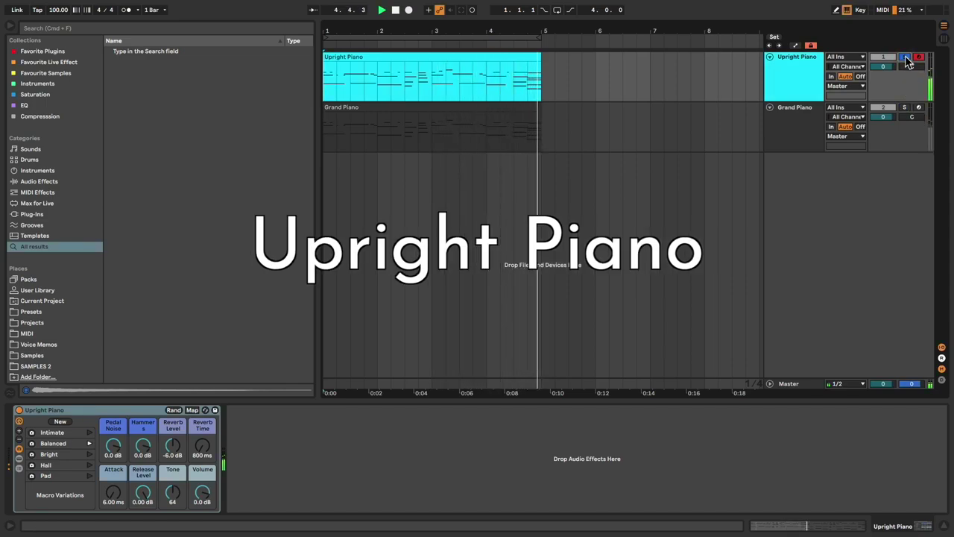
pyautogui.click(905, 58)
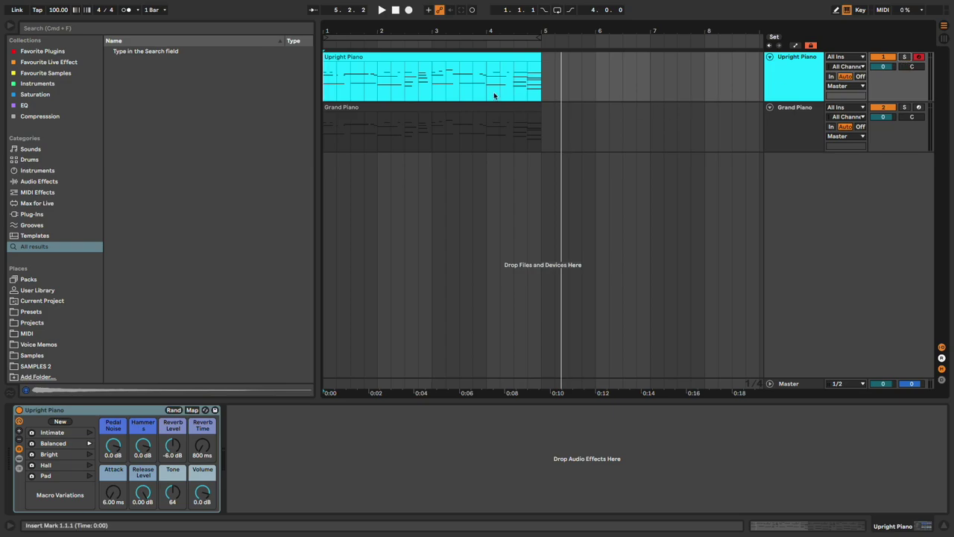
# - In the Upright Piano clip, set the D2 note at beat 1.3 to velocity 40
pyautogui.doubleClick(418, 56)
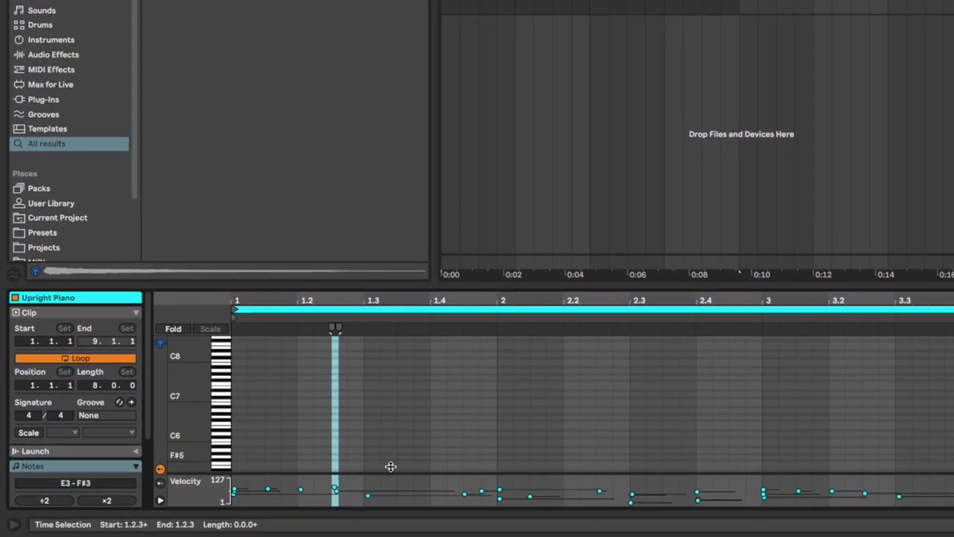
pyautogui.moveTo(269, 504); pyautogui.dragTo(269, 501)
pyautogui.moveTo(453, 484); pyautogui.dragTo(453, 469)
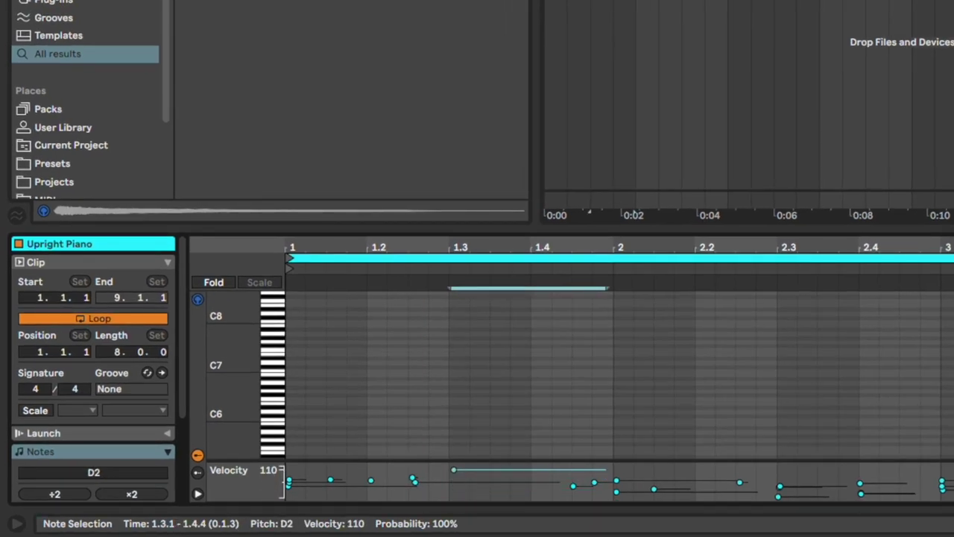
pyautogui.moveTo(453, 470); pyautogui.dragTo(453, 488)
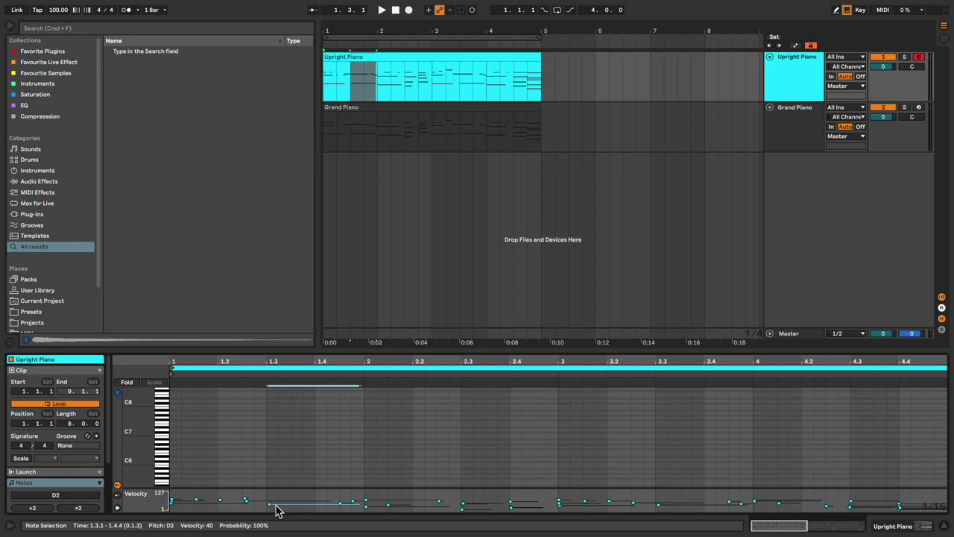
# - Expand the Upright Piano rack's nested sampler and browse its samples' velocity zones
pyautogui.hotkey('shift', 'Tab')
pyautogui.click(21, 471)
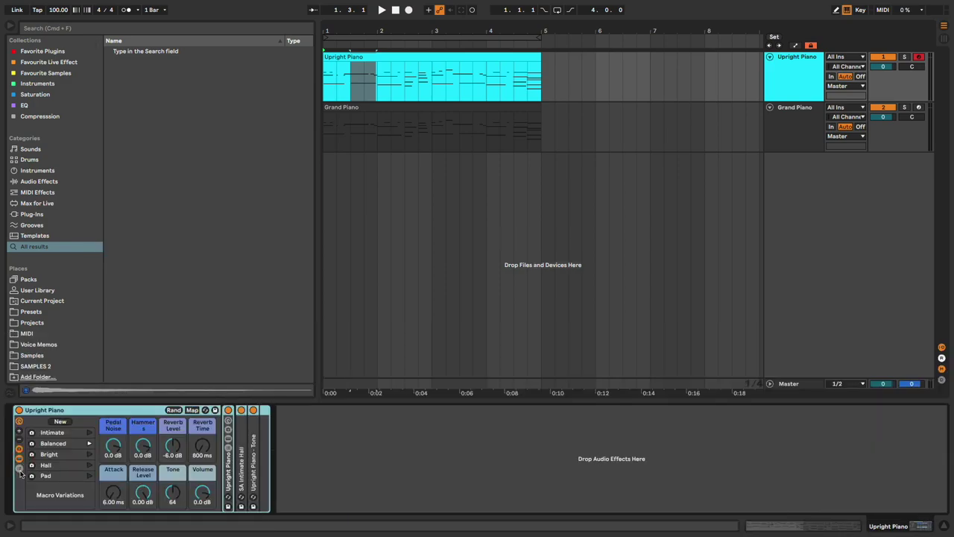
pyautogui.click(19, 469)
pyautogui.click(366, 441)
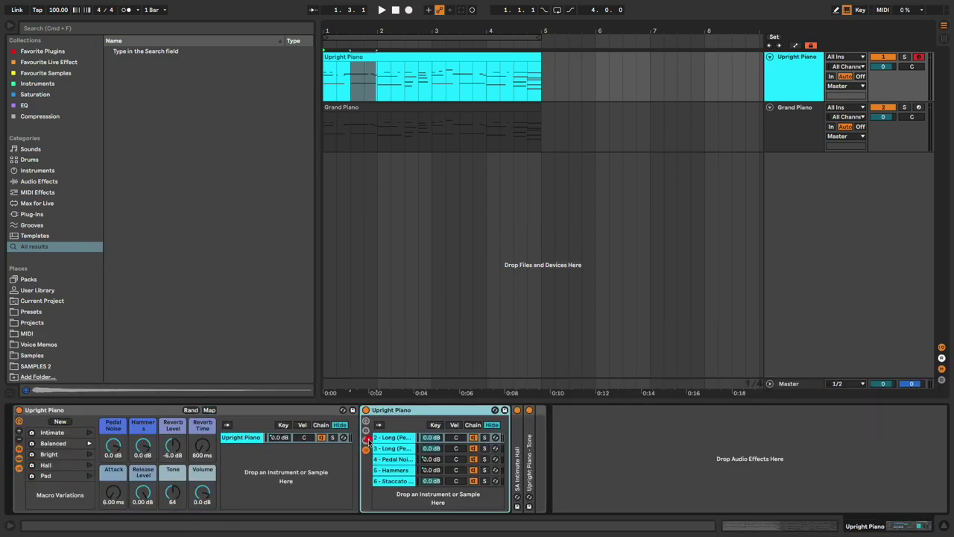
pyautogui.click(682, 410)
pyautogui.click(620, 154)
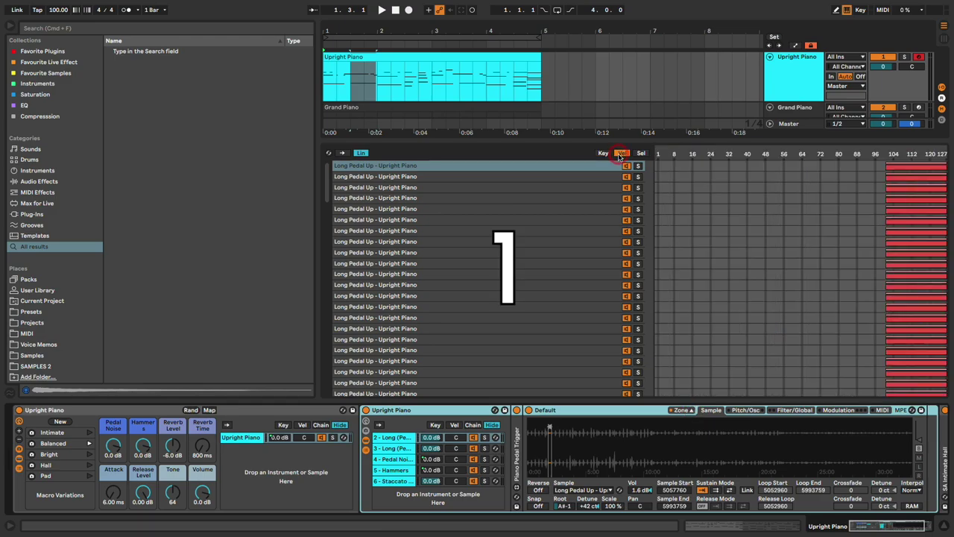
pyautogui.scroll(-15, 741, 291)
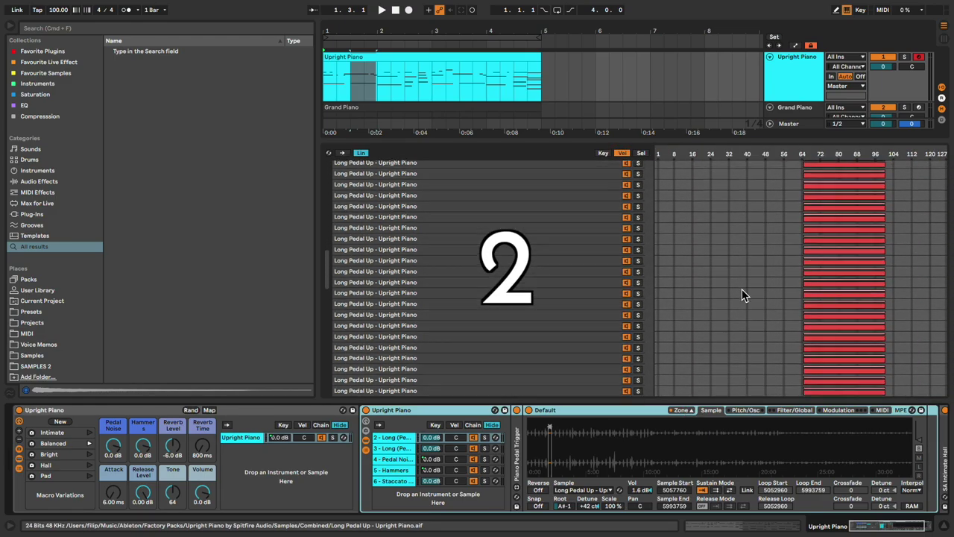
pyautogui.scroll(-10, 742, 295)
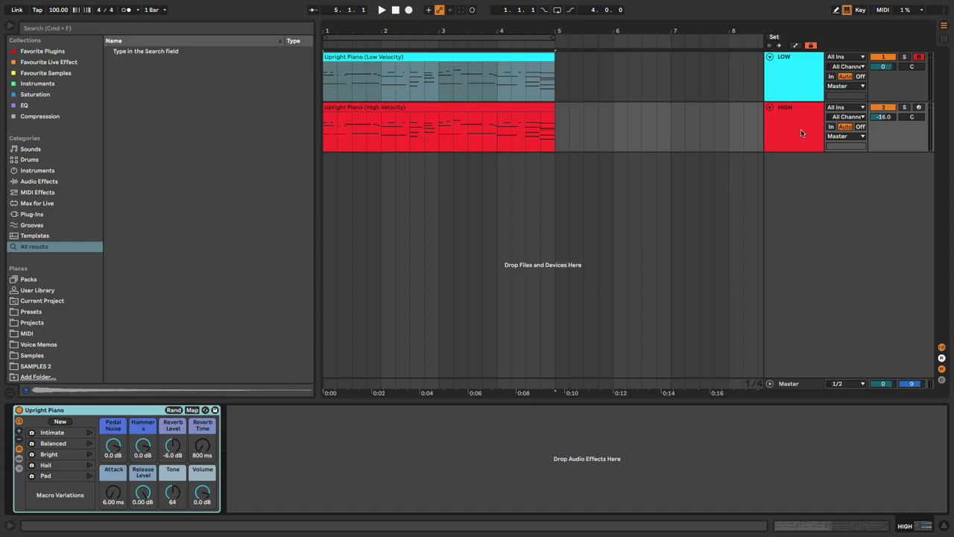
# - View the Low and High Velocity clips' notes, then play them, soloing LOW and HIGH in turn
pyautogui.doubleClick(503, 57)
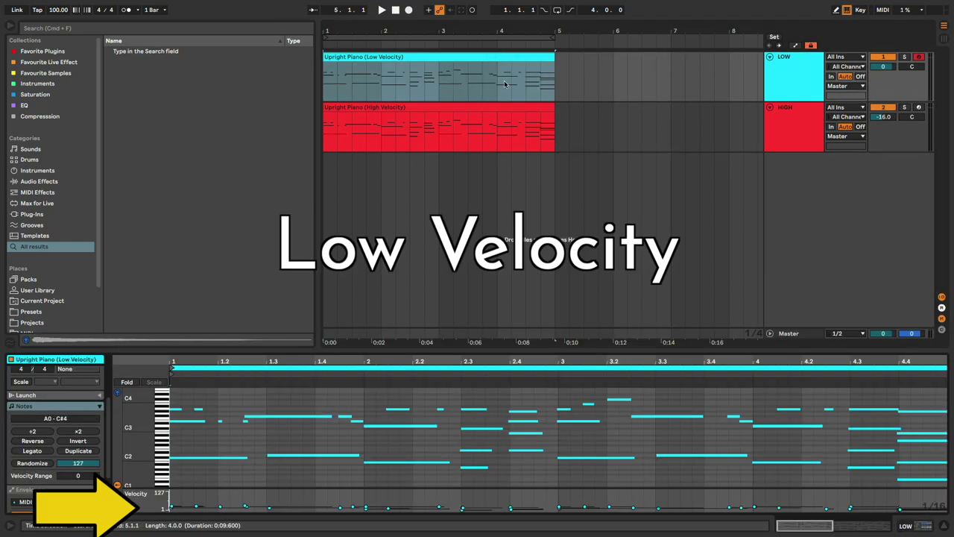
pyautogui.click(486, 109)
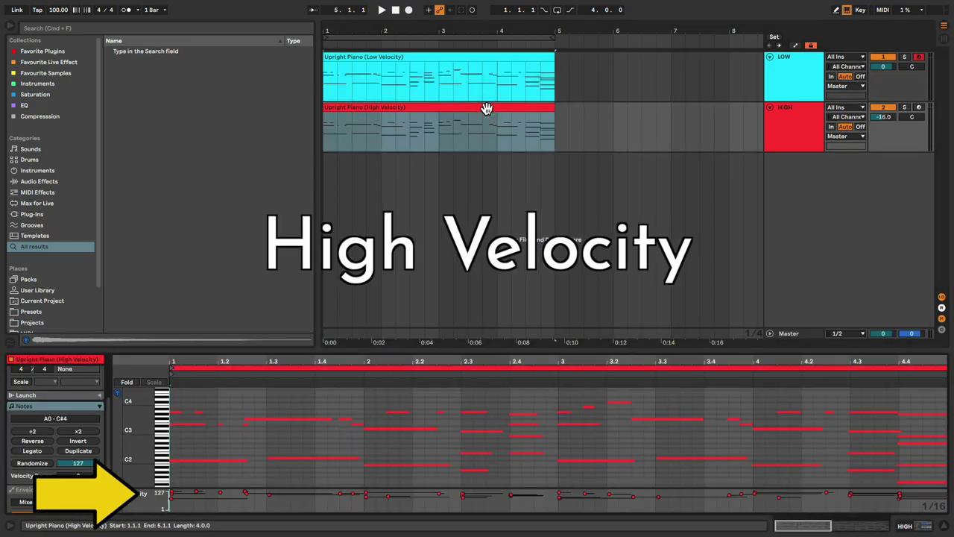
pyautogui.click(902, 58)
pyautogui.press('space')
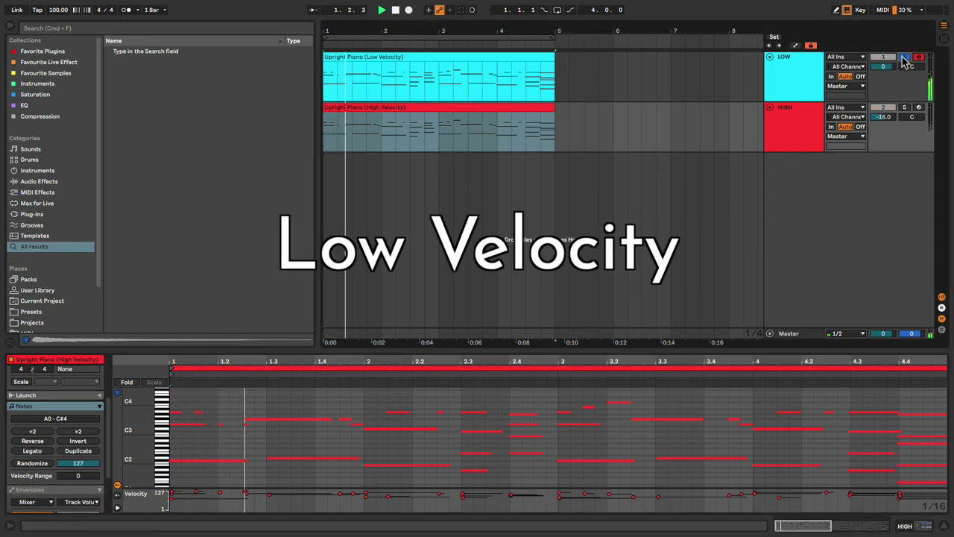
pyautogui.click(905, 108)
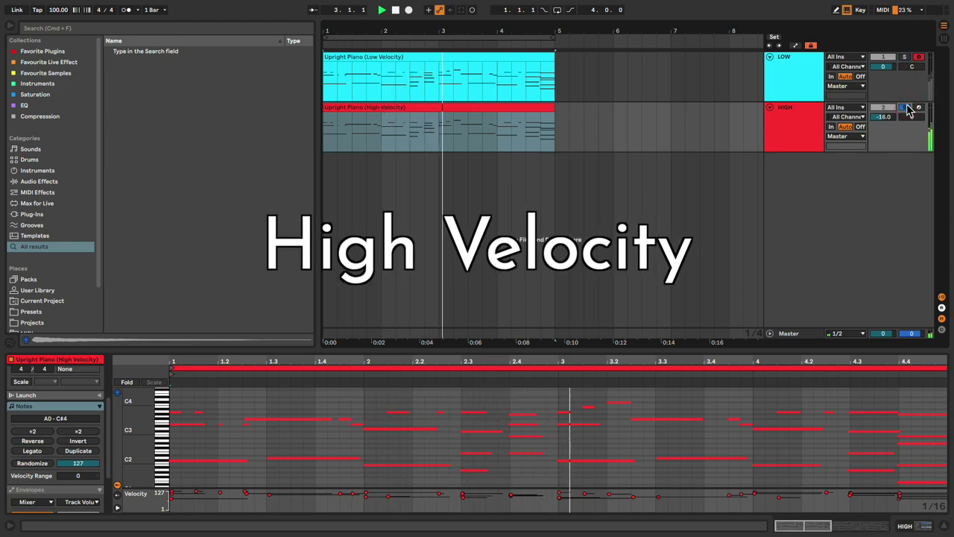
pyautogui.click(904, 57)
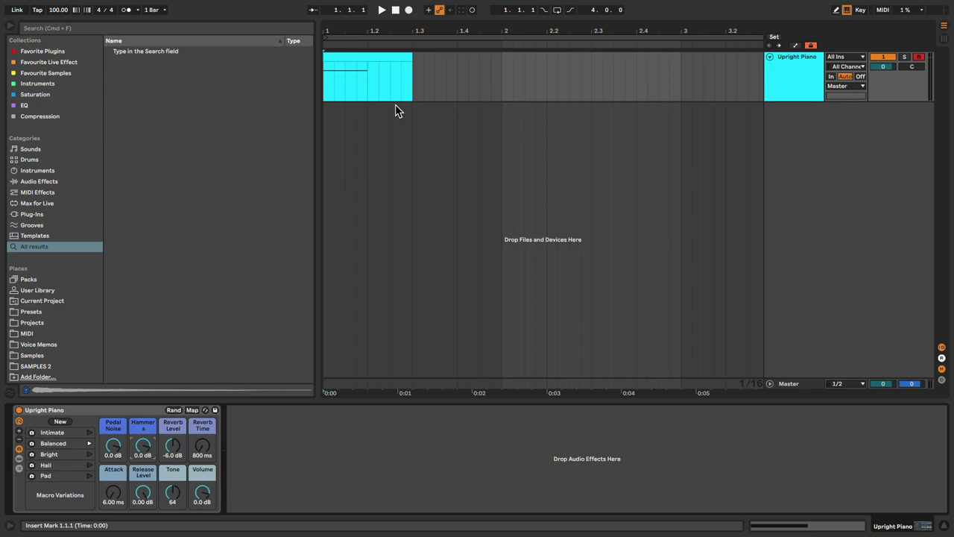
# - Open and play the short clip's C4 note, switching to the Upright Piano controls and back
pyautogui.doubleClick(378, 55)
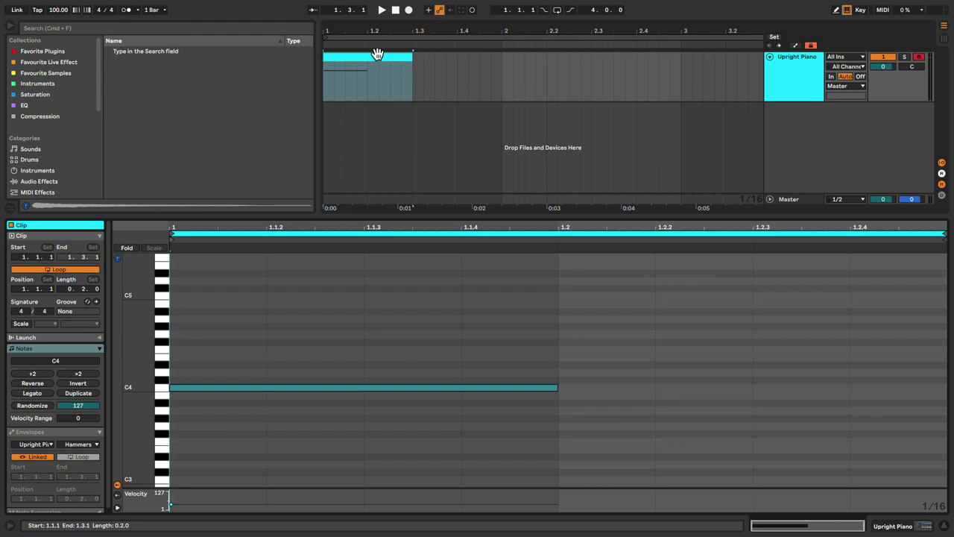
pyautogui.press('space')
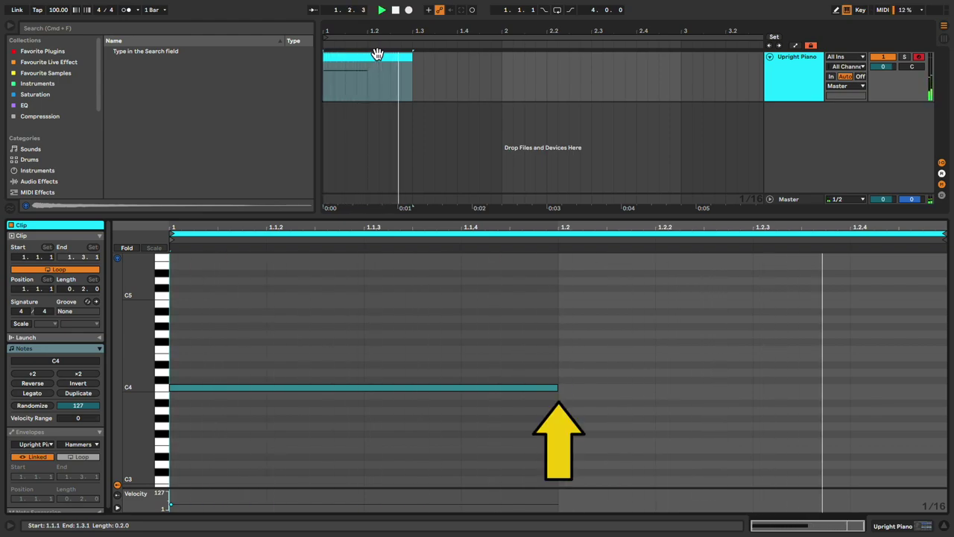
pyautogui.hotkey('shift', 'Tab')
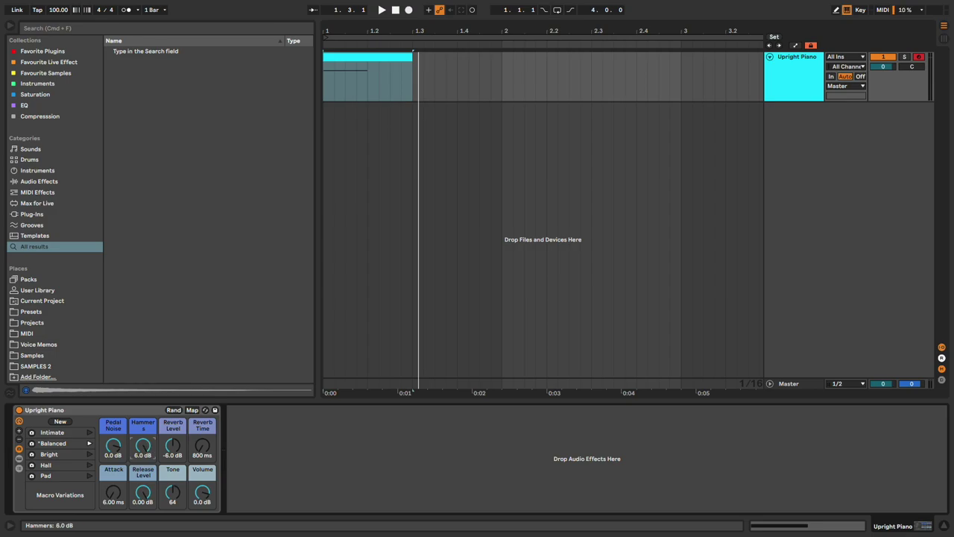
pyautogui.hotkey('shift', 'Tab')
pyautogui.press('space')
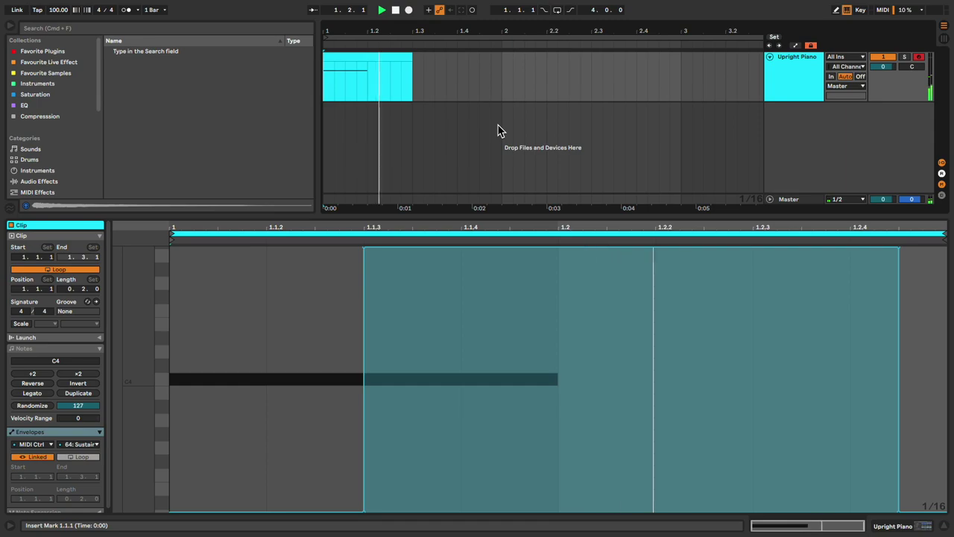
# - Stop playback and draw the 64: Sustain envelope down to near zero from 1.1.3
pyautogui.press('space')
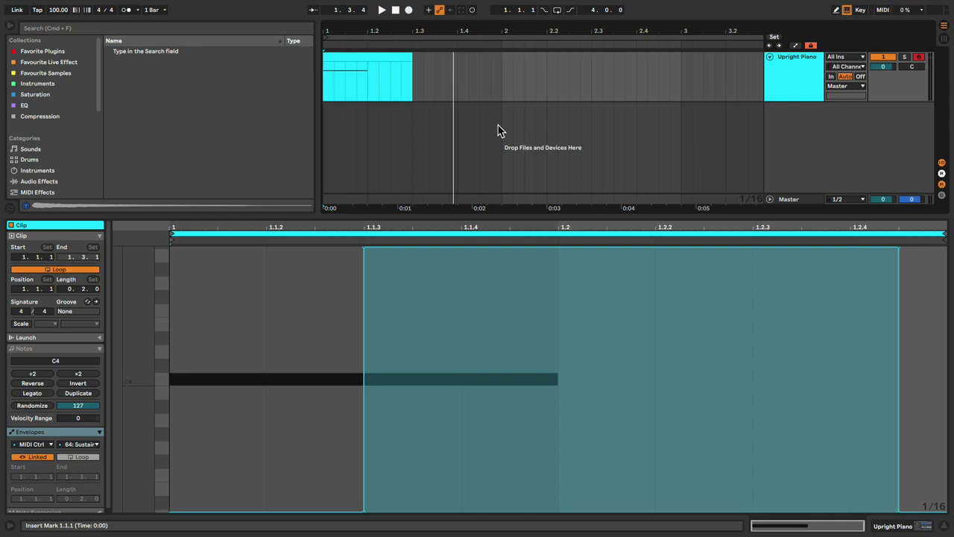
pyautogui.press('b')
pyautogui.moveTo(425, 305)
pyautogui.mouseDown()
pyautogui.moveTo(433, 491)
pyautogui.moveTo(483, 498)
pyautogui.moveTo(500, 277)
pyautogui.moveTo(440, 229)
pyautogui.mouseUp()
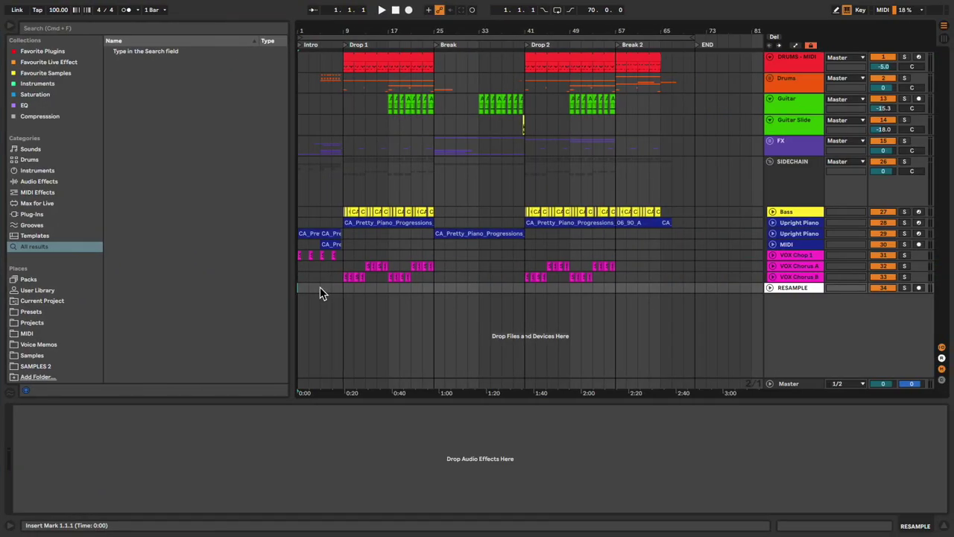
# - Play the intro piano-progression clip, then open the Drop 1 clip at bar 9 in the note editor
pyautogui.click(309, 234)
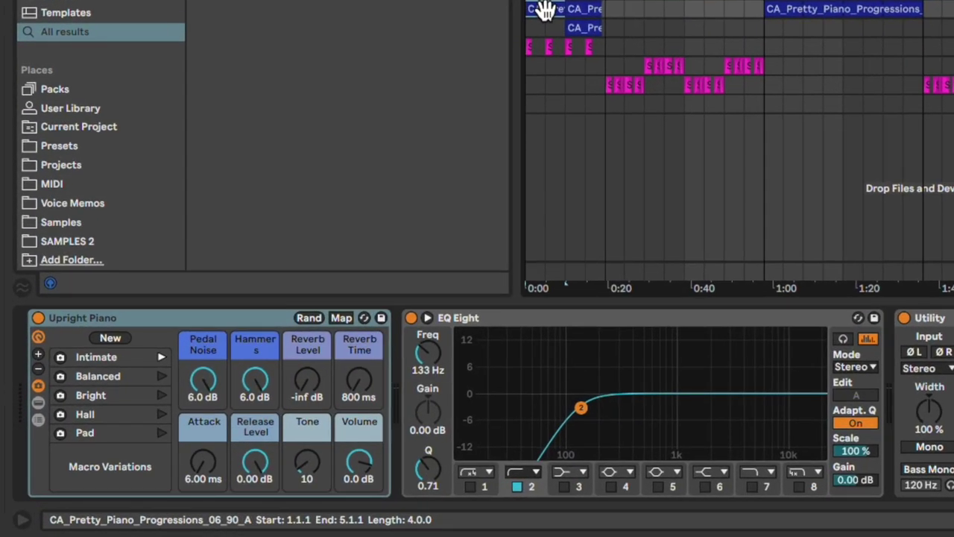
pyautogui.doubleClick(546, 10)
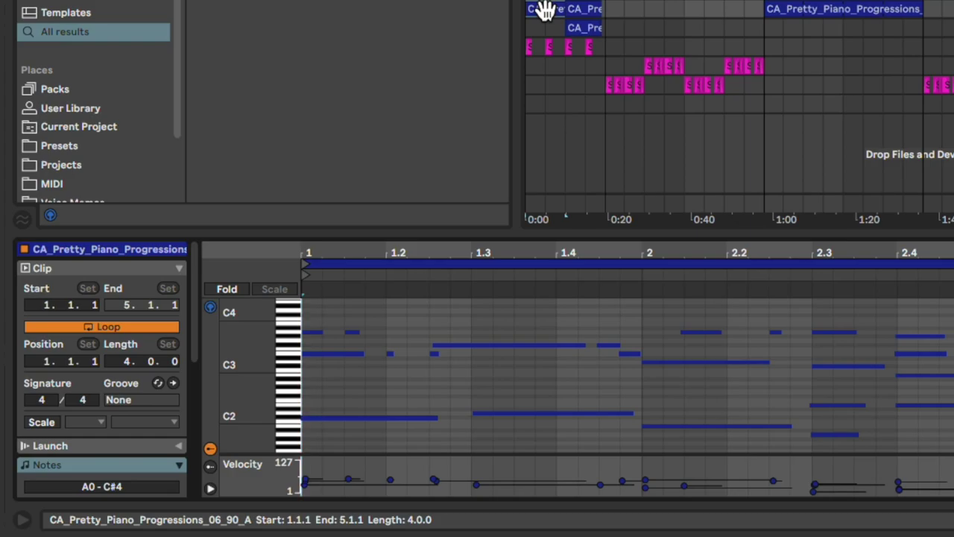
pyautogui.press('space')
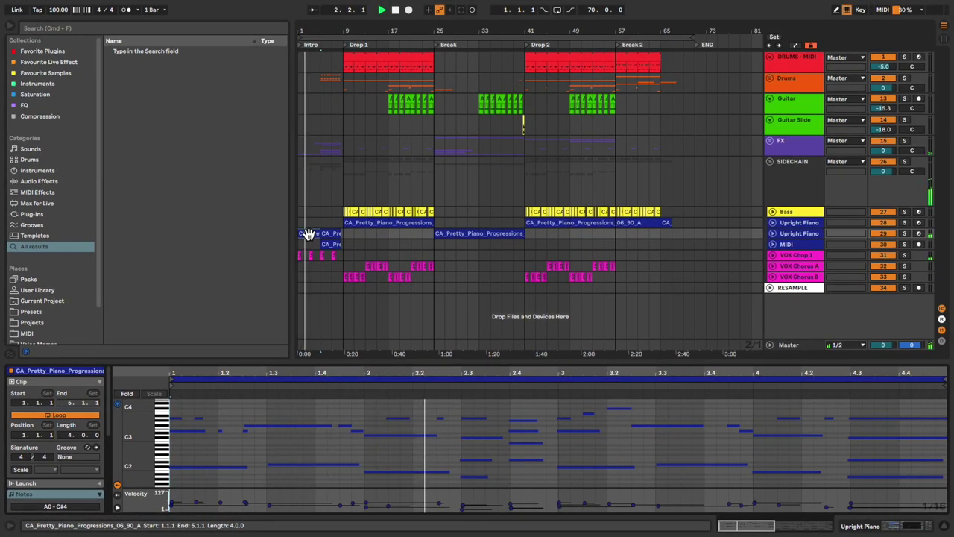
pyautogui.hotkey('shift', 'Tab')
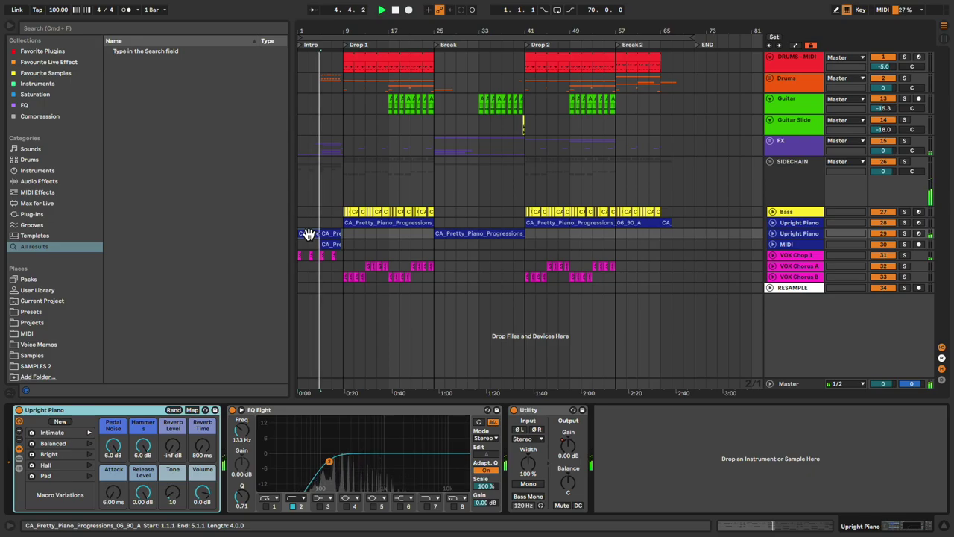
pyautogui.click(343, 223)
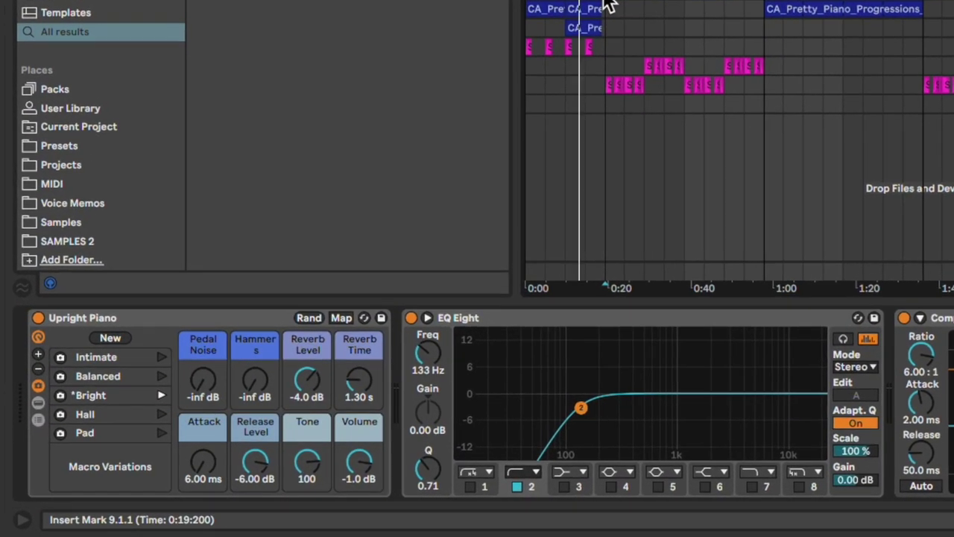
pyautogui.hotkey('shift', 'Tab')
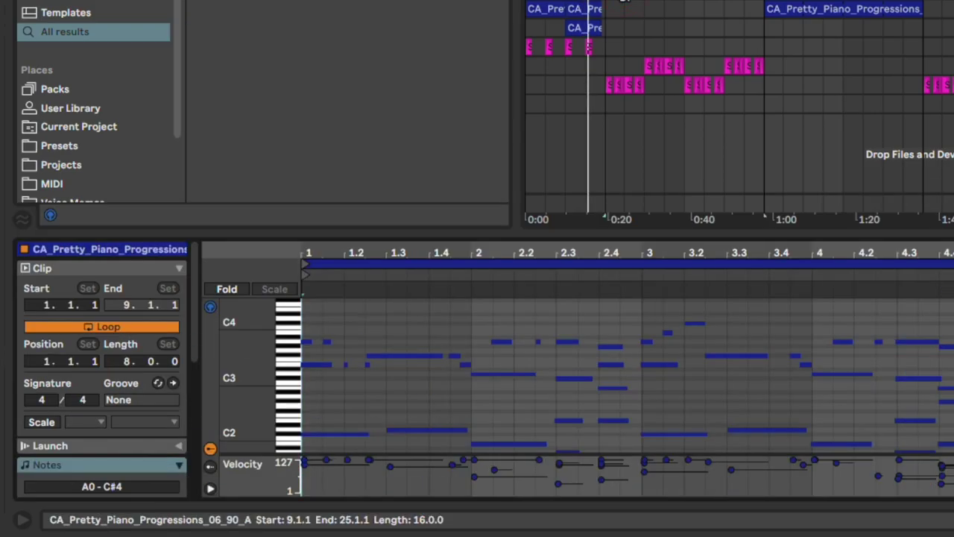